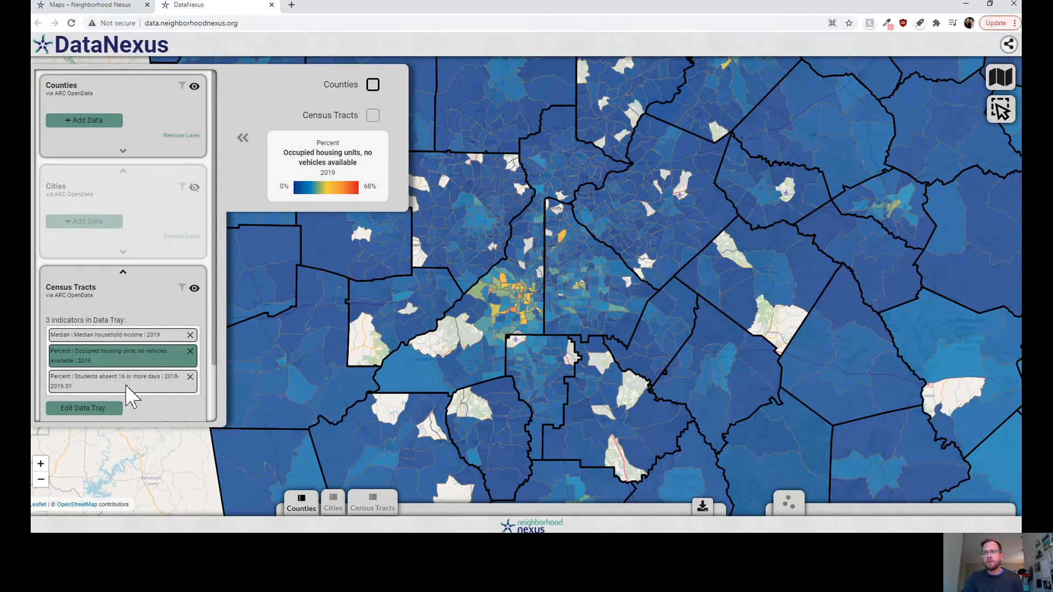
Step: Switch the Census Tracts map through students absent 16 or more days and housing units with no vehicles, ending on median household income
{"action": "left_click", "coordinate": [127, 393]}
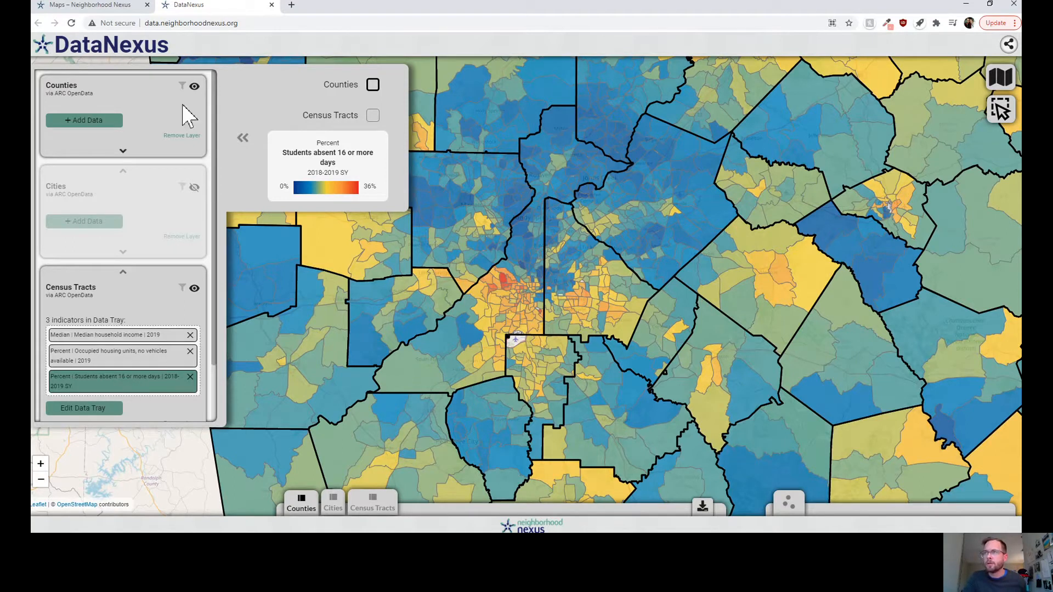
{"action": "left_click", "coordinate": [116, 359]}
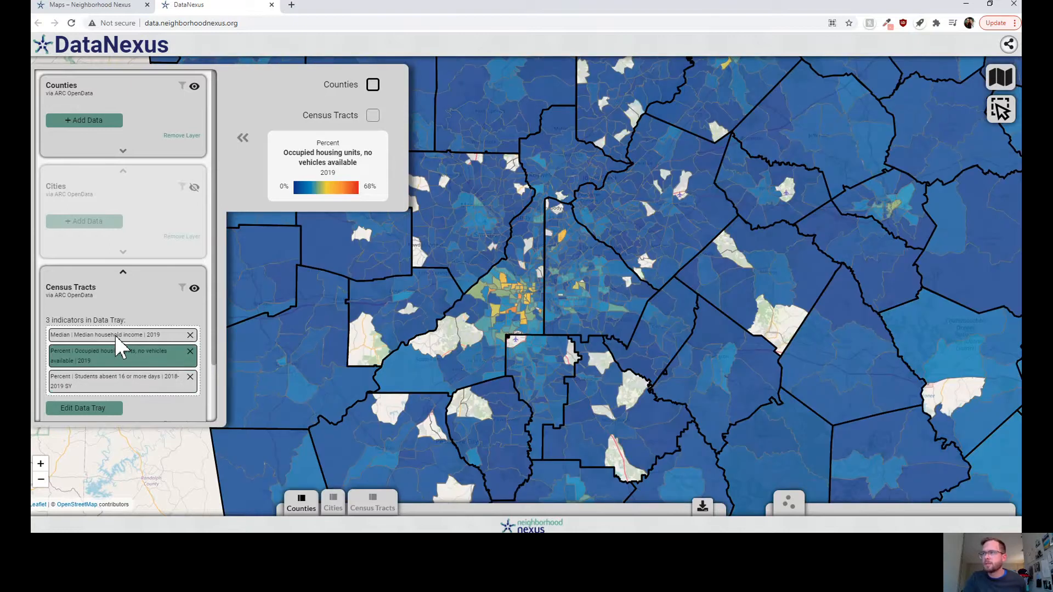
{"action": "left_click", "coordinate": [115, 335]}
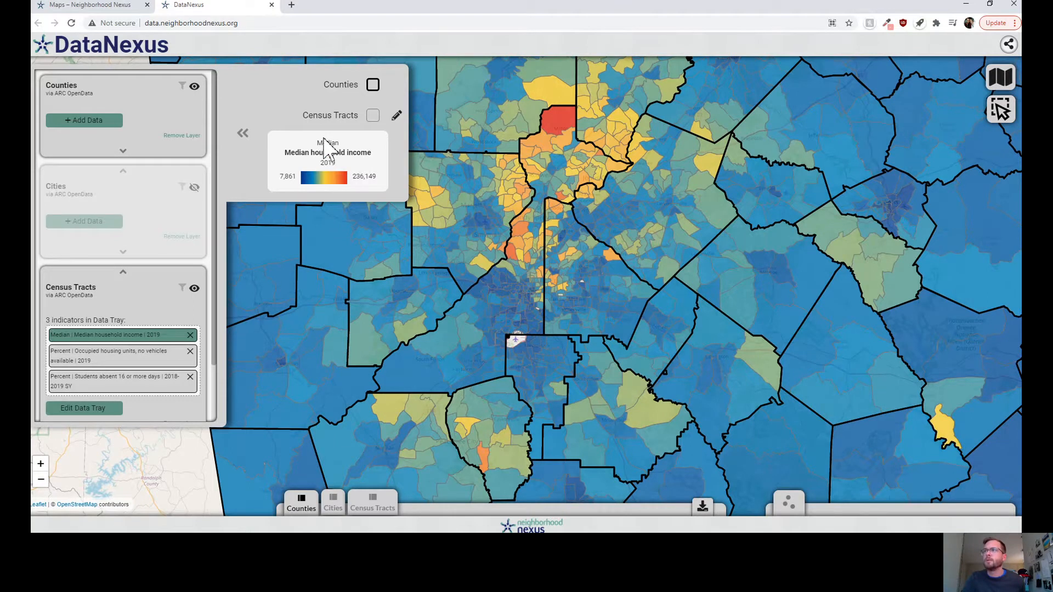
Step: Flip the color ramp of the Census Tracts fill for median household income and close the style settings
{"action": "left_click", "coordinate": [397, 117]}
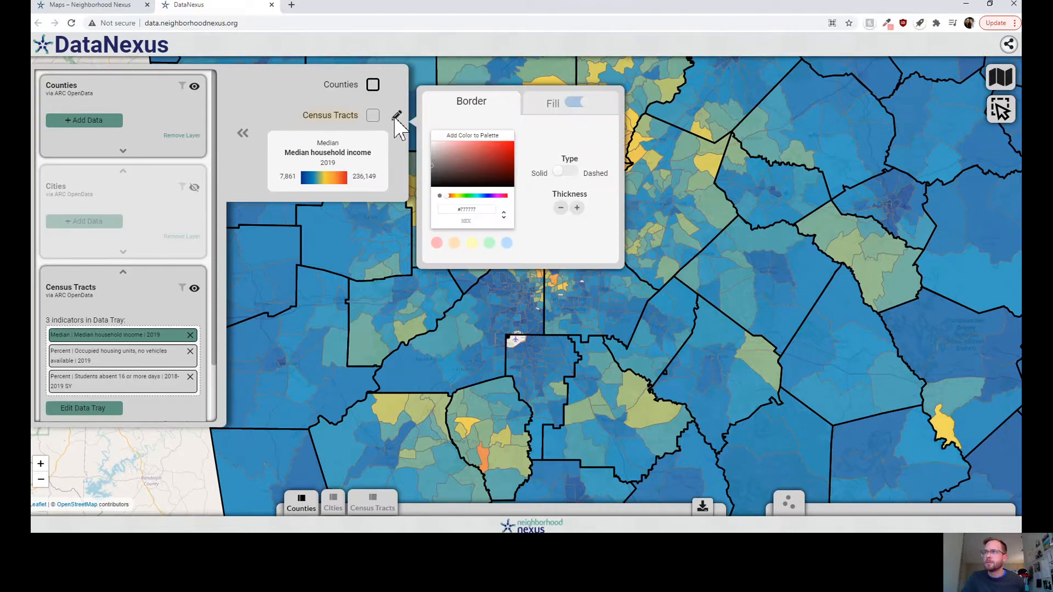
{"action": "left_click", "coordinate": [550, 112]}
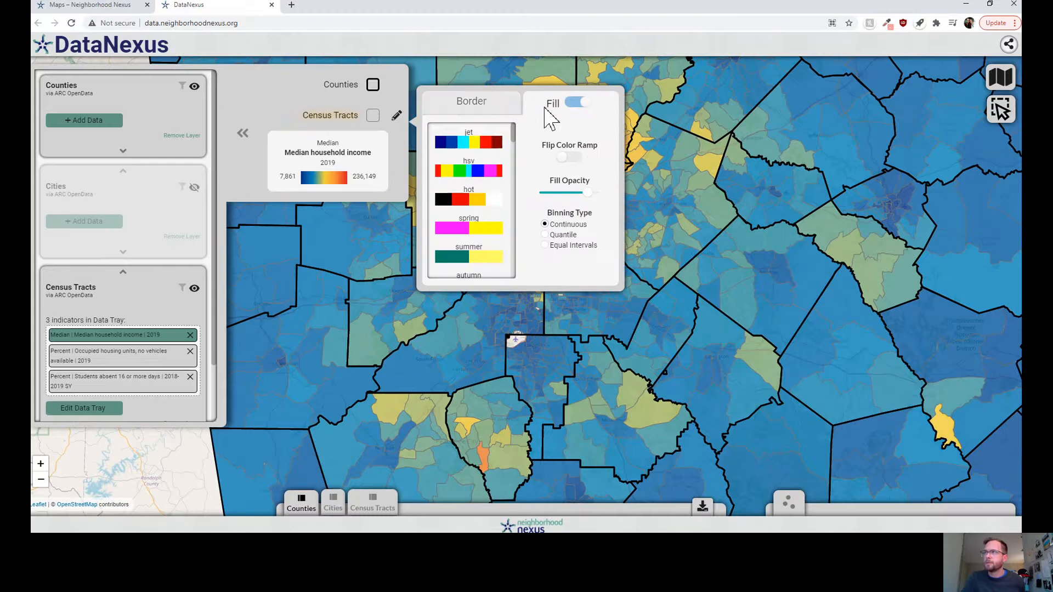
{"action": "left_click", "coordinate": [570, 158]}
{"action": "left_click", "coordinate": [289, 91]}
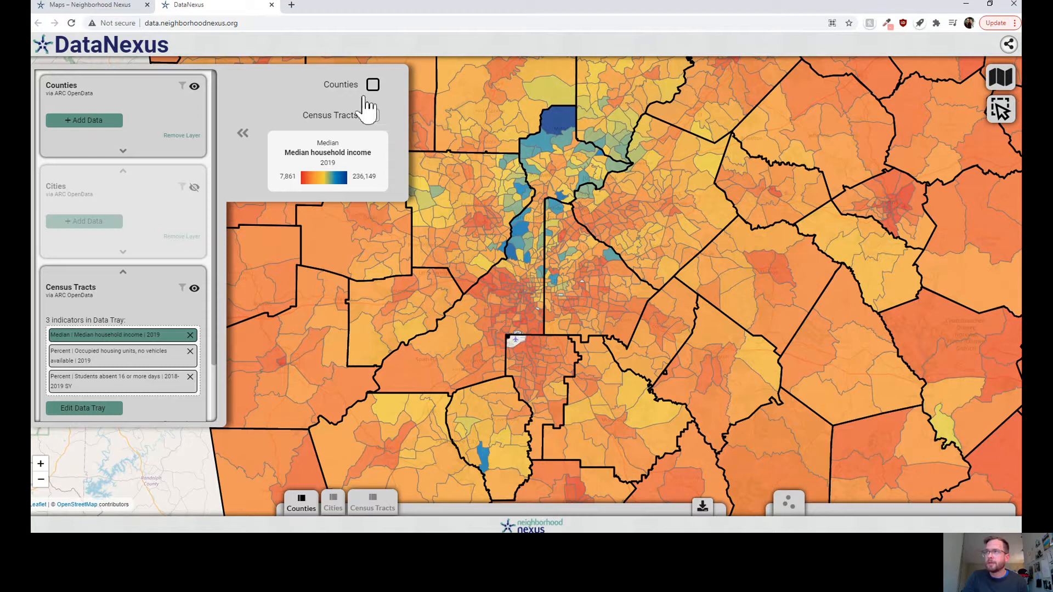
Step: Try the copper color ramp on the Census Tracts fill and replace it with freesurface-blue
{"action": "mouse_move", "coordinate": [388, 118]}
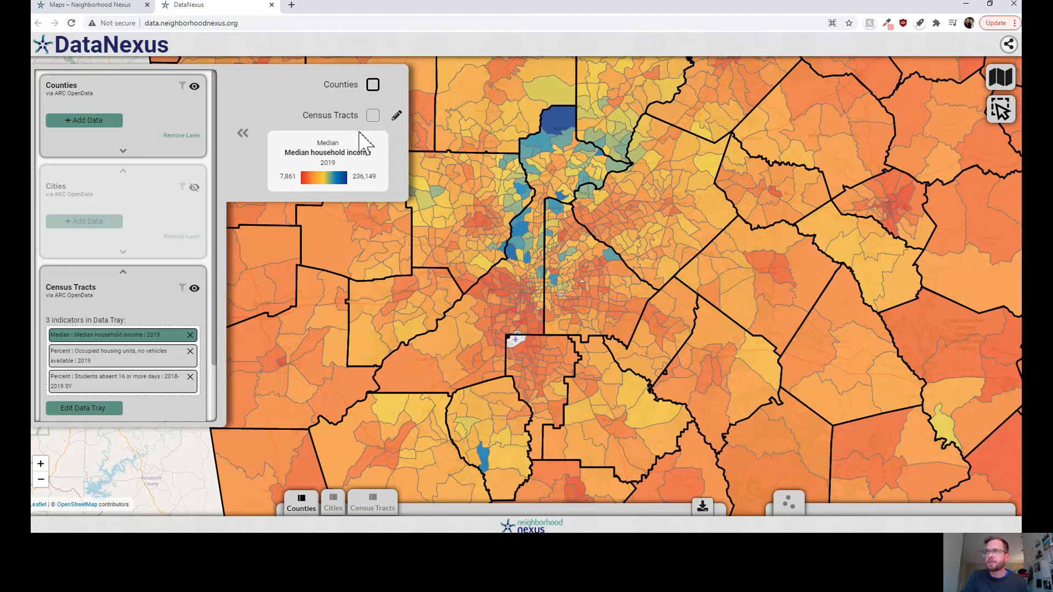
{"action": "left_click", "coordinate": [397, 116]}
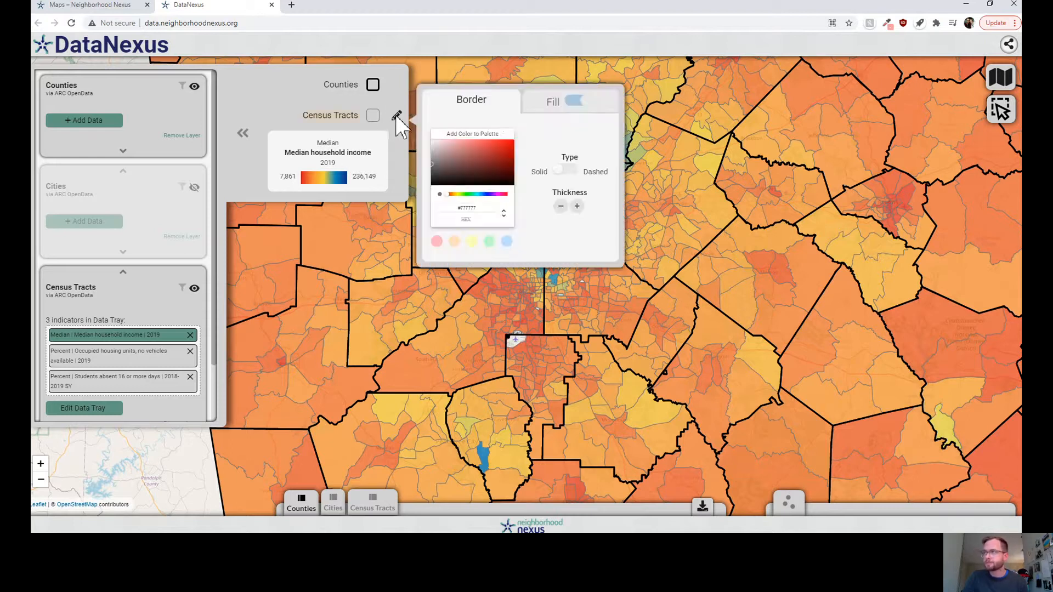
{"action": "left_click", "coordinate": [550, 104]}
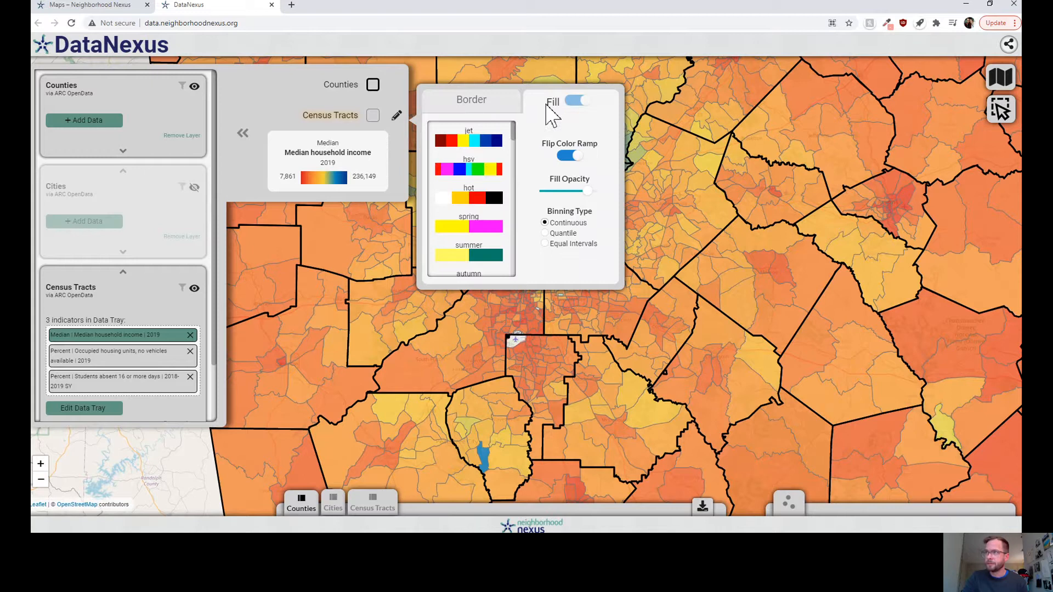
{"action": "scroll", "coordinate": [472, 224], "scroll_direction": "down", "scroll_amount": 4}
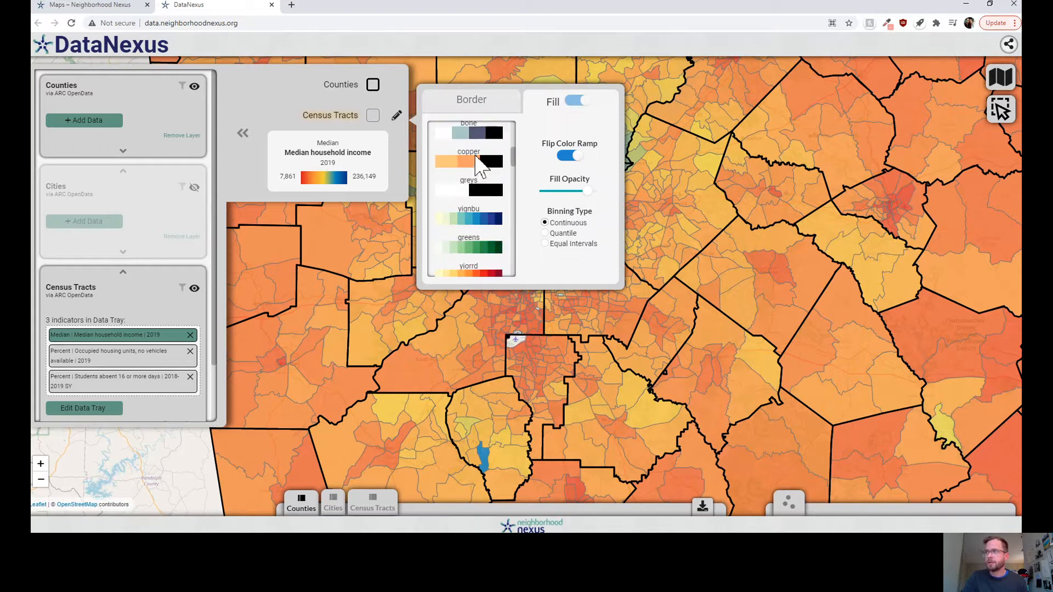
{"action": "left_click", "coordinate": [476, 161]}
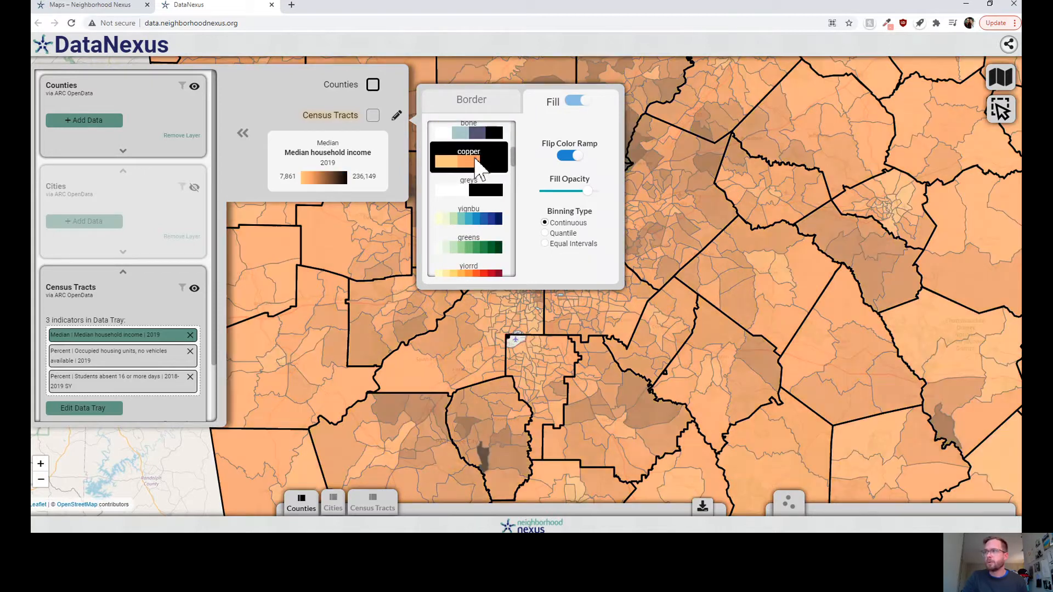
{"action": "scroll", "coordinate": [479, 209], "scroll_direction": "down", "scroll_amount": 3}
{"action": "scroll", "coordinate": [479, 216], "scroll_direction": "down", "scroll_amount": 5}
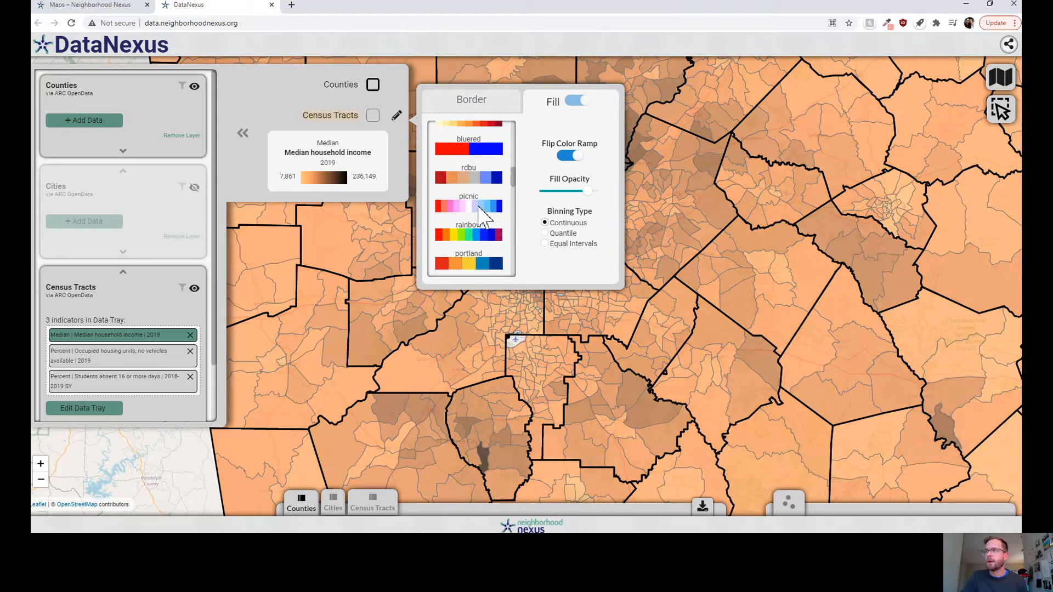
{"action": "scroll", "coordinate": [479, 221], "scroll_direction": "down", "scroll_amount": 6}
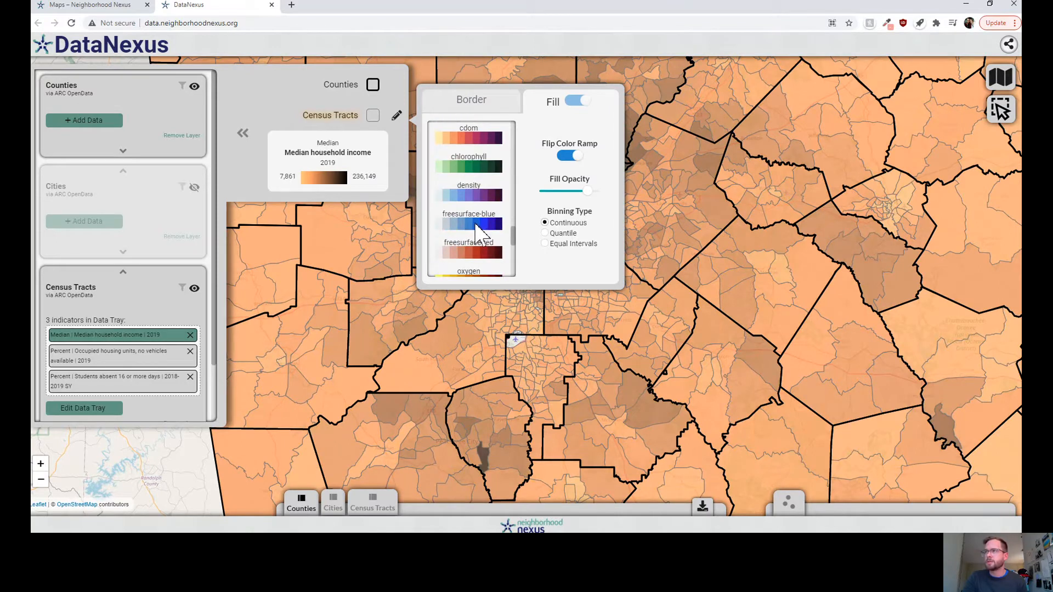
{"action": "left_click", "coordinate": [477, 233]}
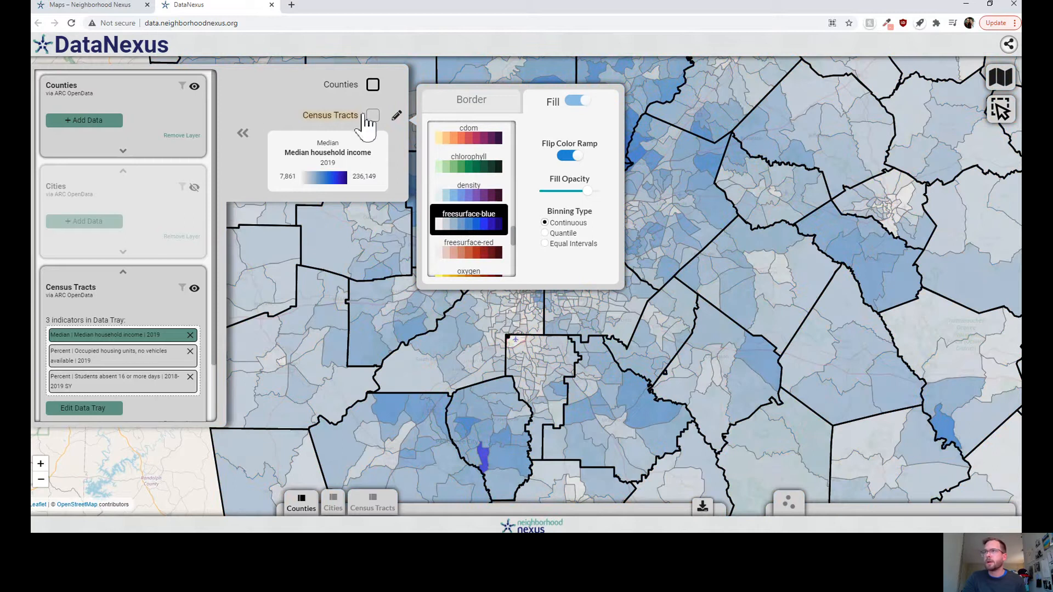
Step: Change the binning type of the Census Tracts fill to Quantile
{"action": "mouse_move", "coordinate": [320, 91]}
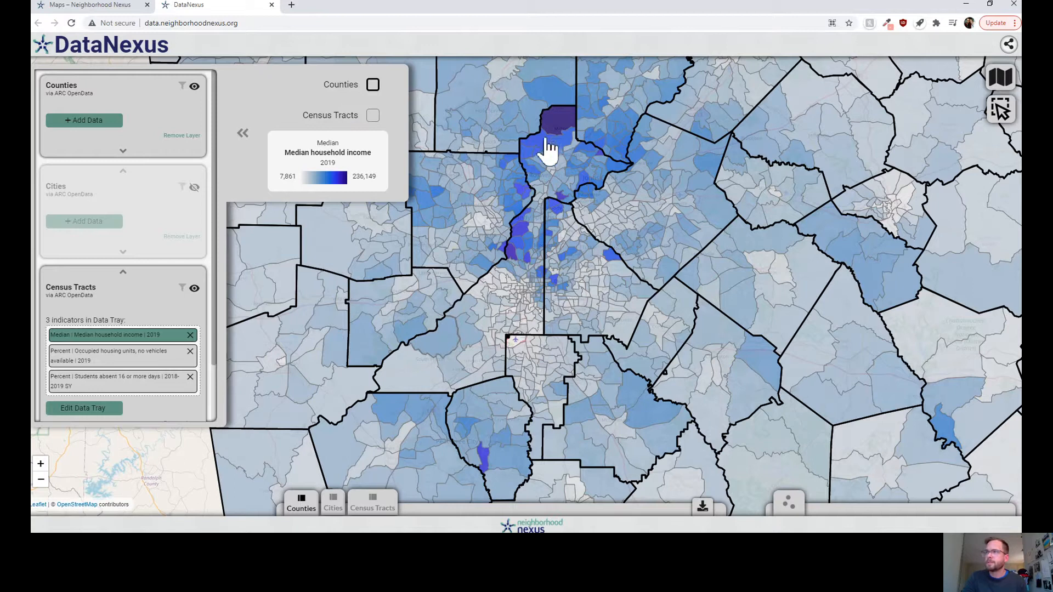
{"action": "mouse_move", "coordinate": [377, 121]}
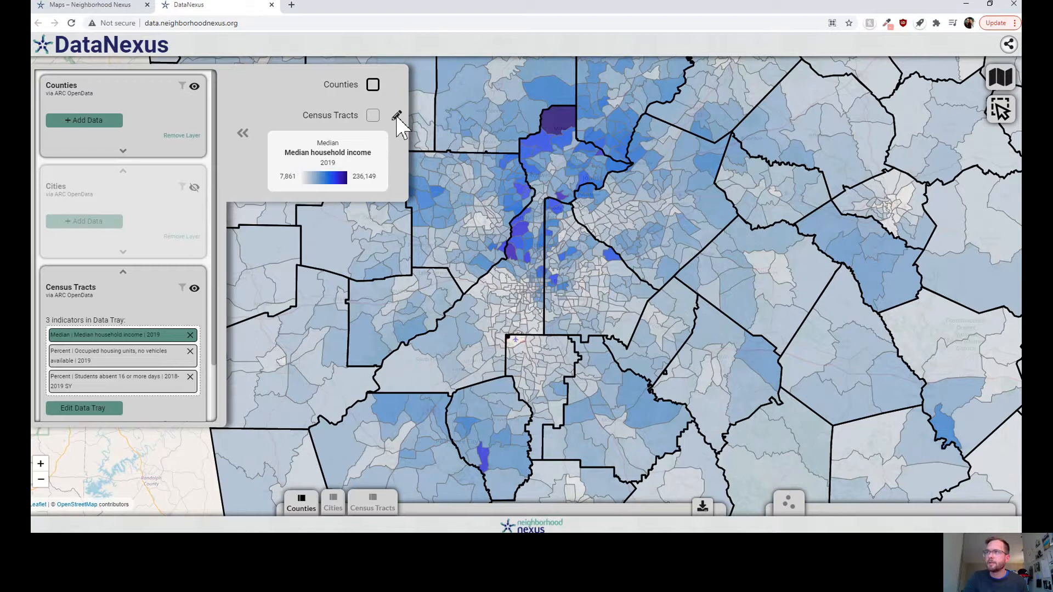
{"action": "left_click", "coordinate": [395, 117]}
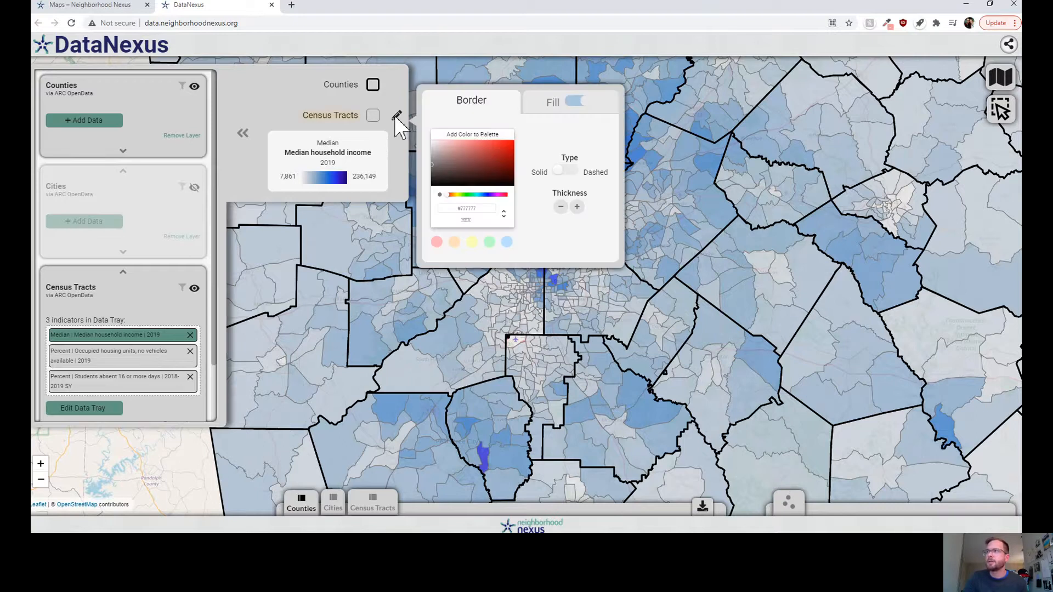
{"action": "left_click", "coordinate": [550, 106]}
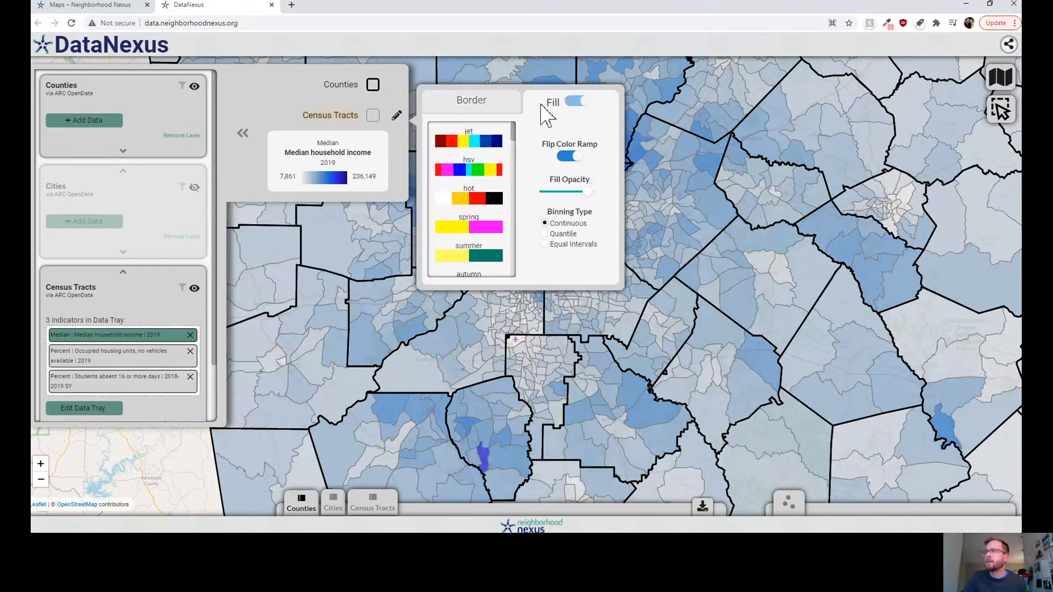
{"action": "left_click", "coordinate": [546, 234]}
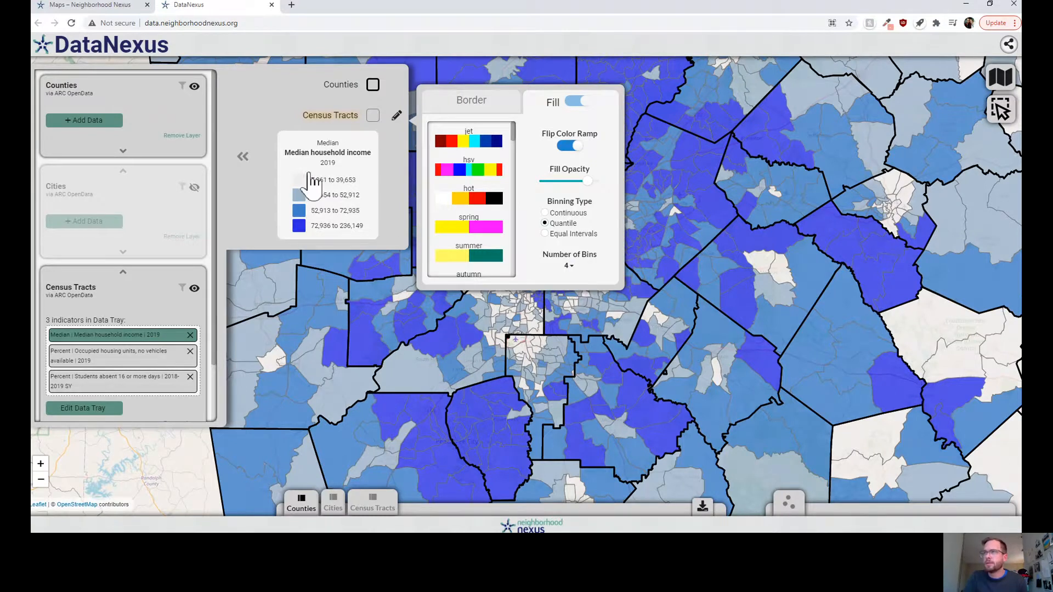
Step: Set the number of quantile bins for the Census Tracts fill to 10
{"action": "left_click", "coordinate": [396, 115]}
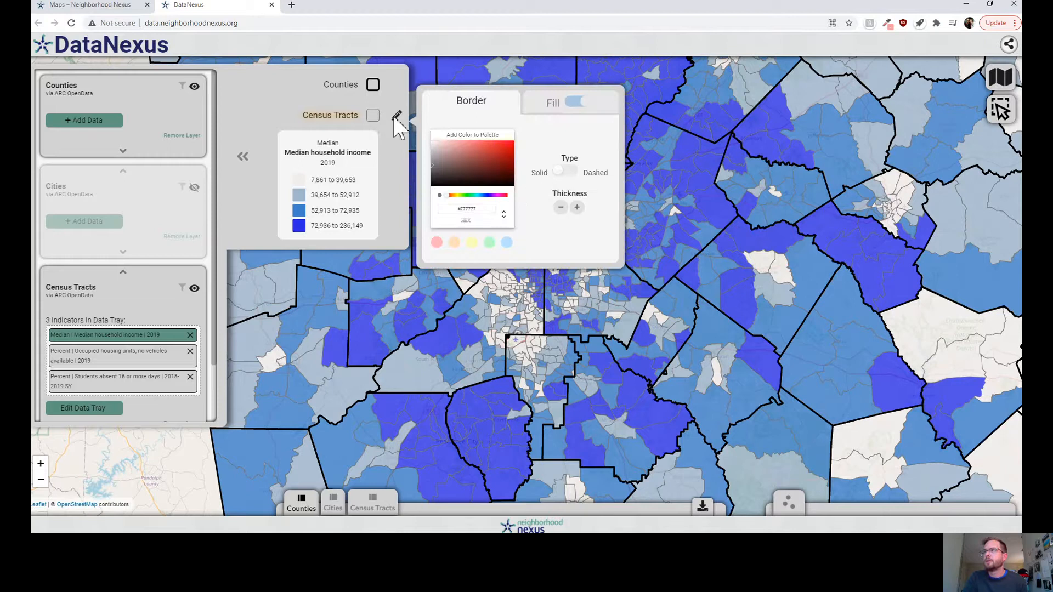
{"action": "left_click", "coordinate": [537, 109]}
{"action": "left_click", "coordinate": [570, 267]}
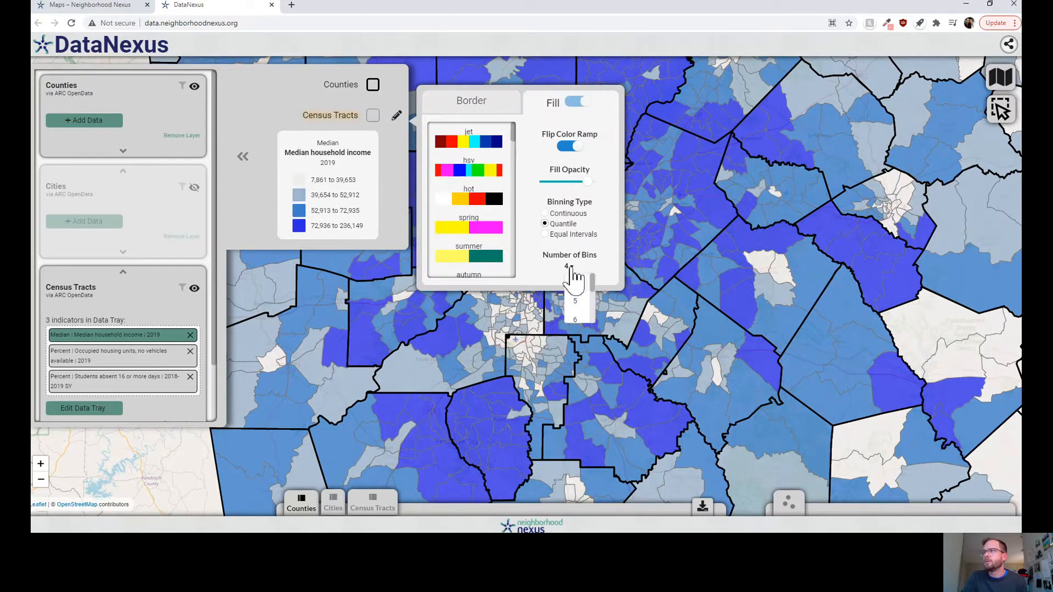
{"action": "scroll", "coordinate": [581, 303], "scroll_direction": "down", "scroll_amount": 3}
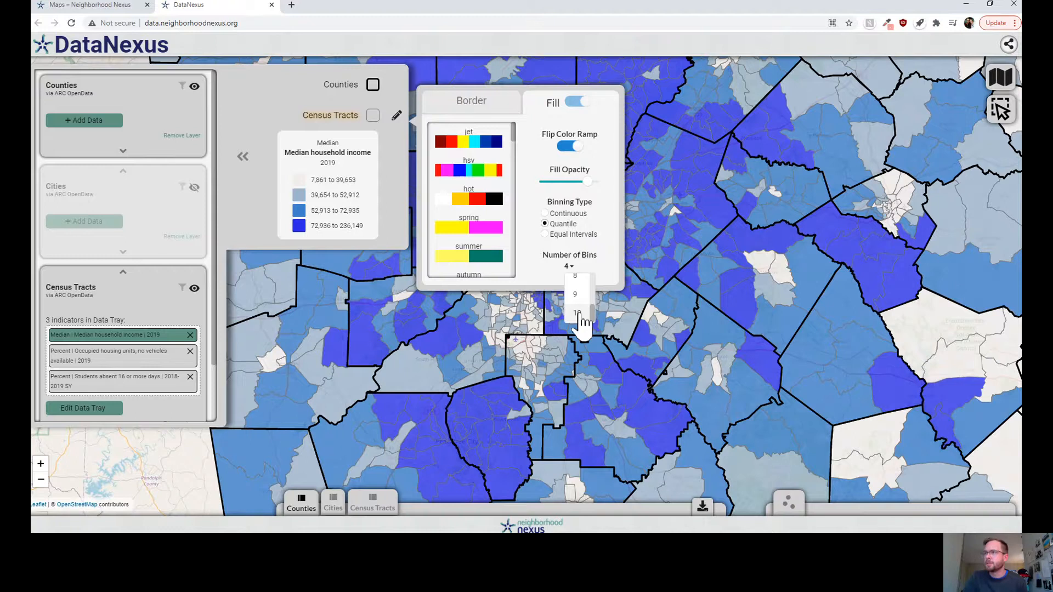
{"action": "left_click", "coordinate": [576, 313]}
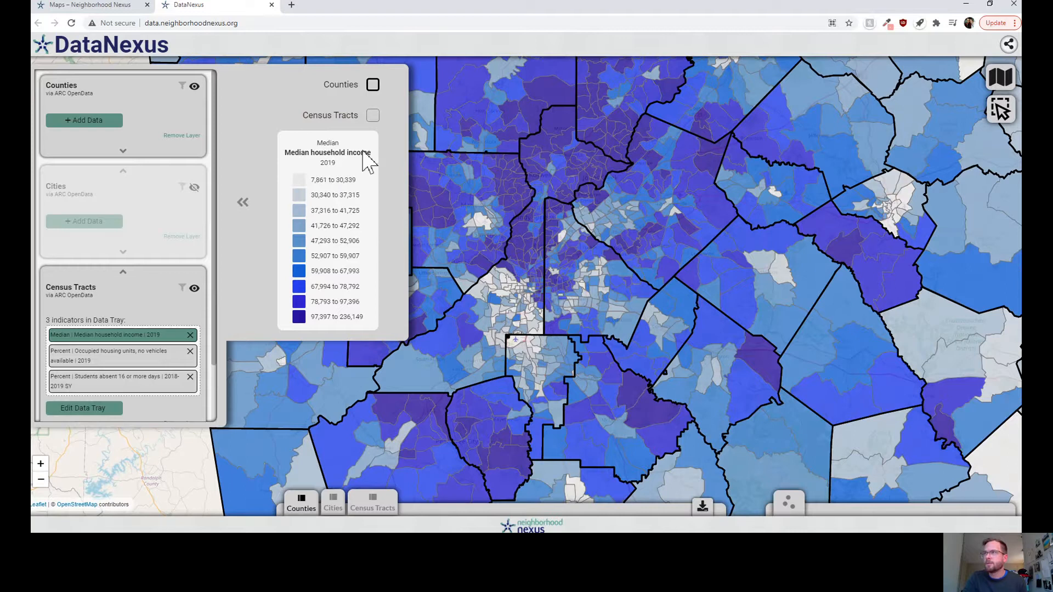
Step: Set the number of quantile bins for the Census Tracts fill back to 4
{"action": "left_click", "coordinate": [395, 117]}
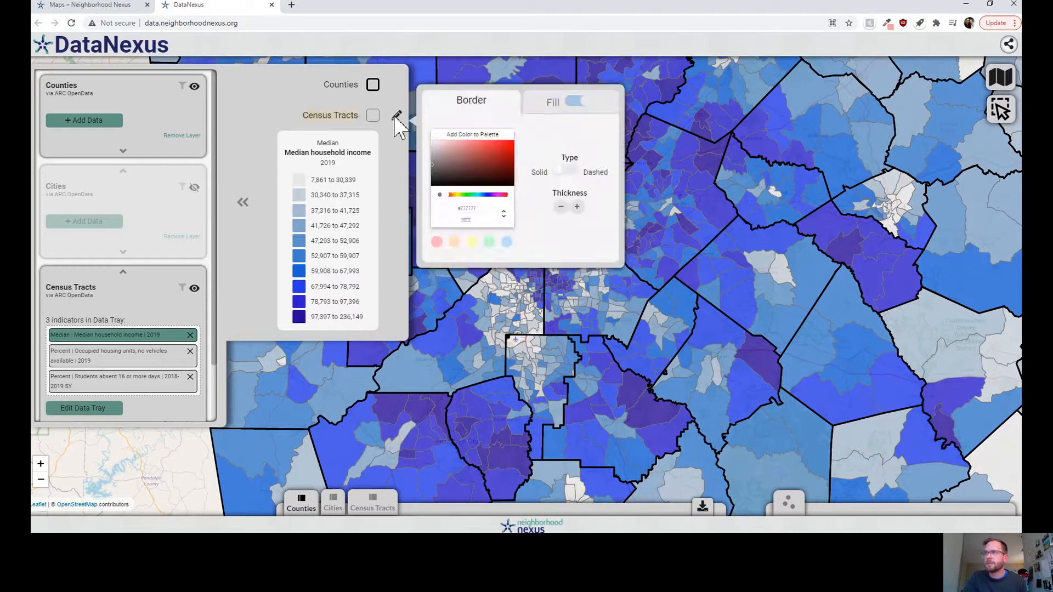
{"action": "left_click", "coordinate": [534, 110]}
{"action": "left_click", "coordinate": [568, 265]}
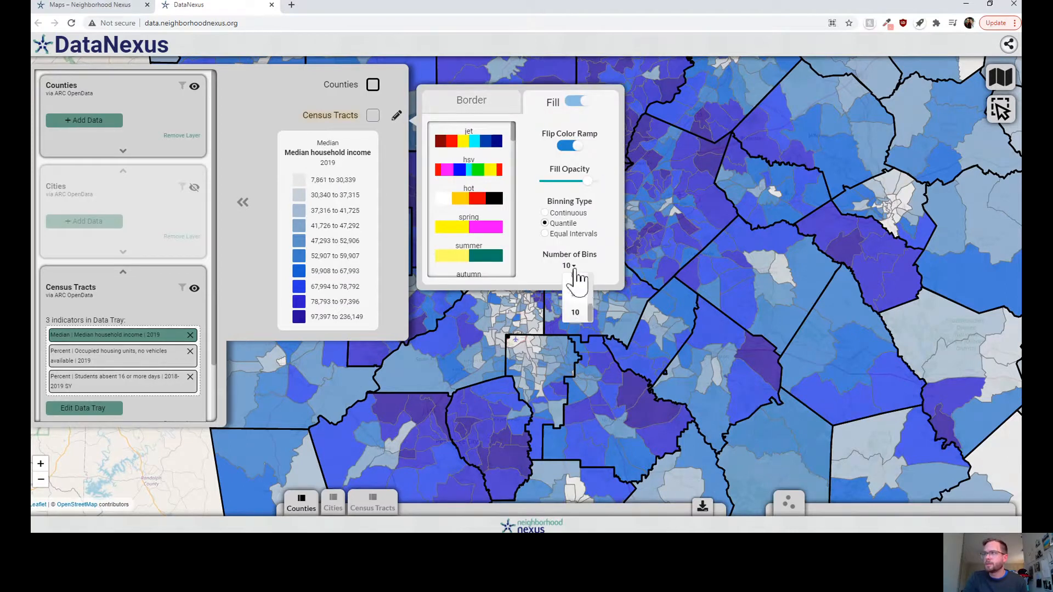
{"action": "scroll", "coordinate": [580, 296], "scroll_direction": "up", "scroll_amount": 1}
{"action": "left_click", "coordinate": [574, 283]}
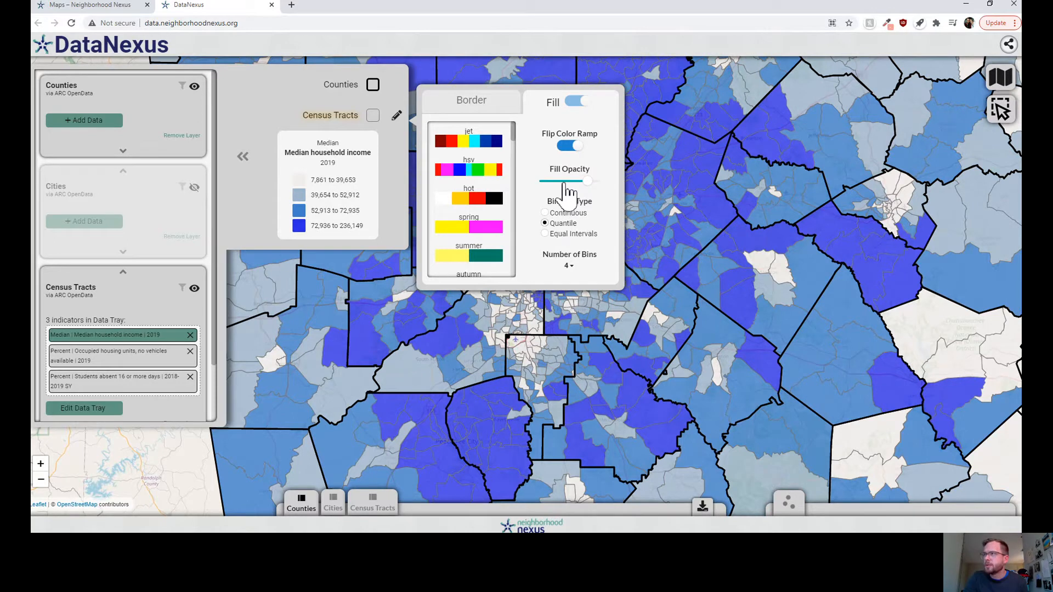
Step: Lower the fill opacity of the Census Tracts layer to about a third and close the style settings
{"action": "left_click", "coordinate": [563, 181]}
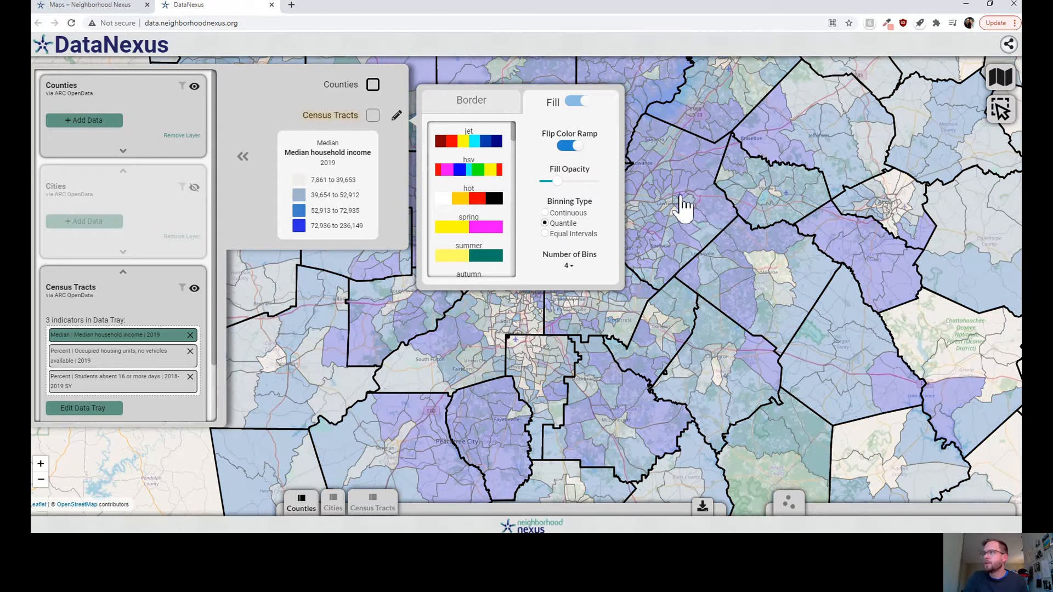
{"action": "left_click", "coordinate": [677, 207]}
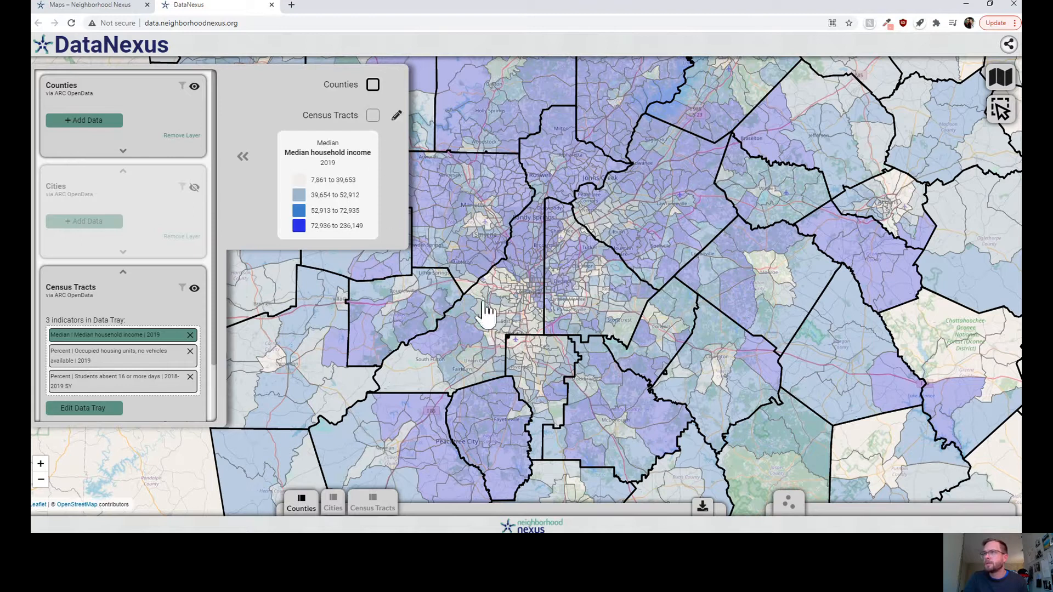
Step: Adjust the Census Tracts border thickness by thinning it, thickening it and thinning it again
{"action": "left_click", "coordinate": [395, 116]}
{"action": "left_click", "coordinate": [563, 210]}
{"action": "left_click", "coordinate": [397, 116]}
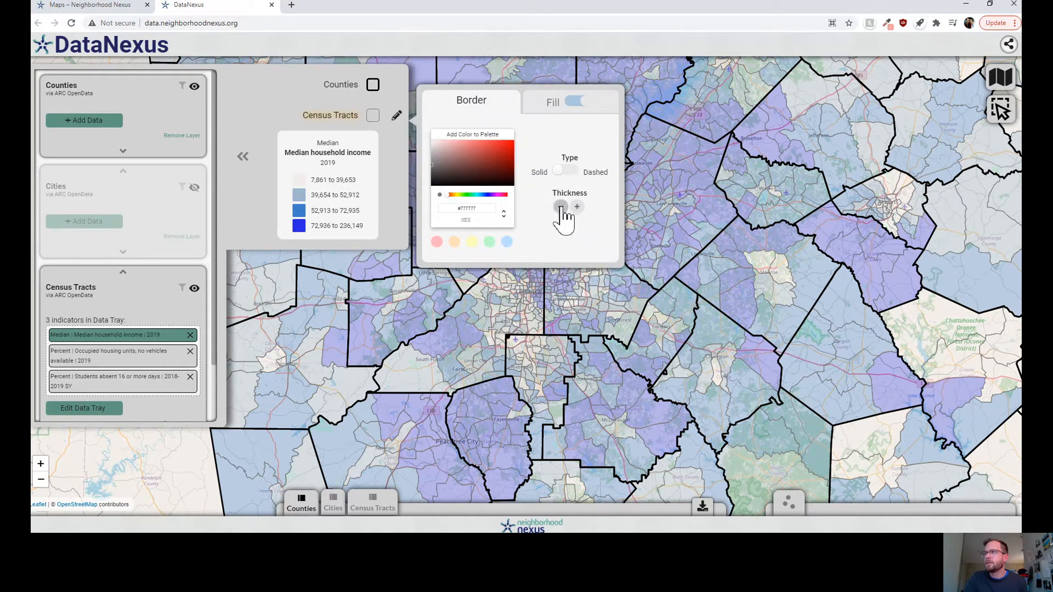
{"action": "left_click", "coordinate": [561, 207]}
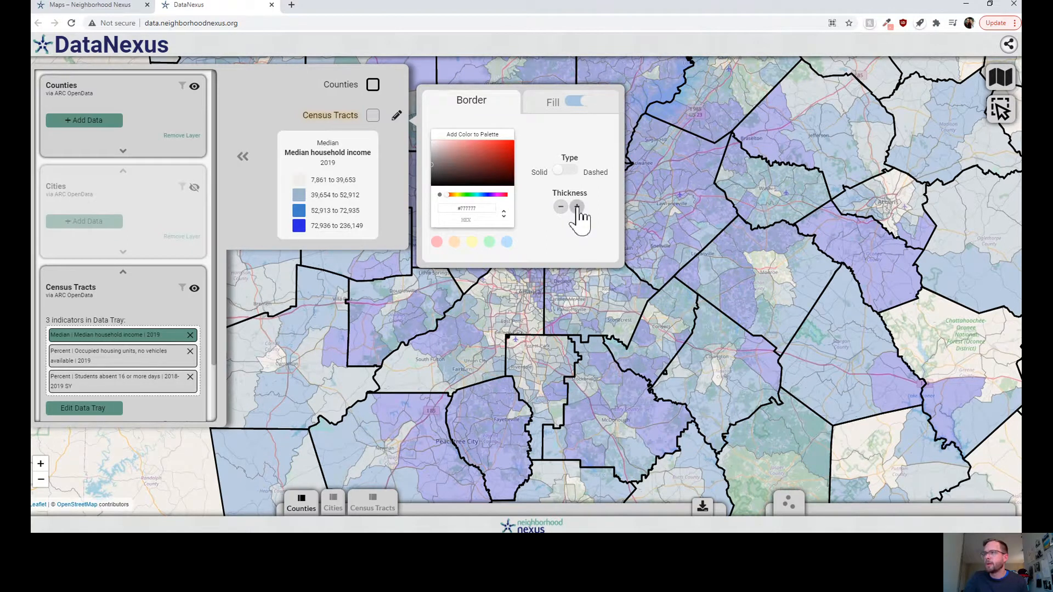
{"action": "left_click", "coordinate": [577, 207]}
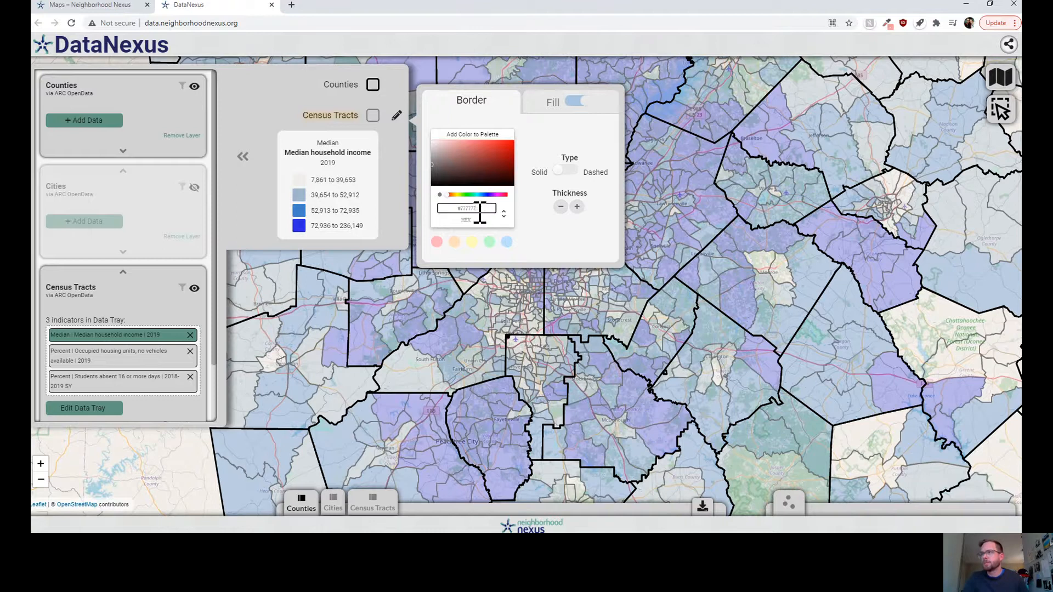
{"action": "left_click", "coordinate": [560, 207]}
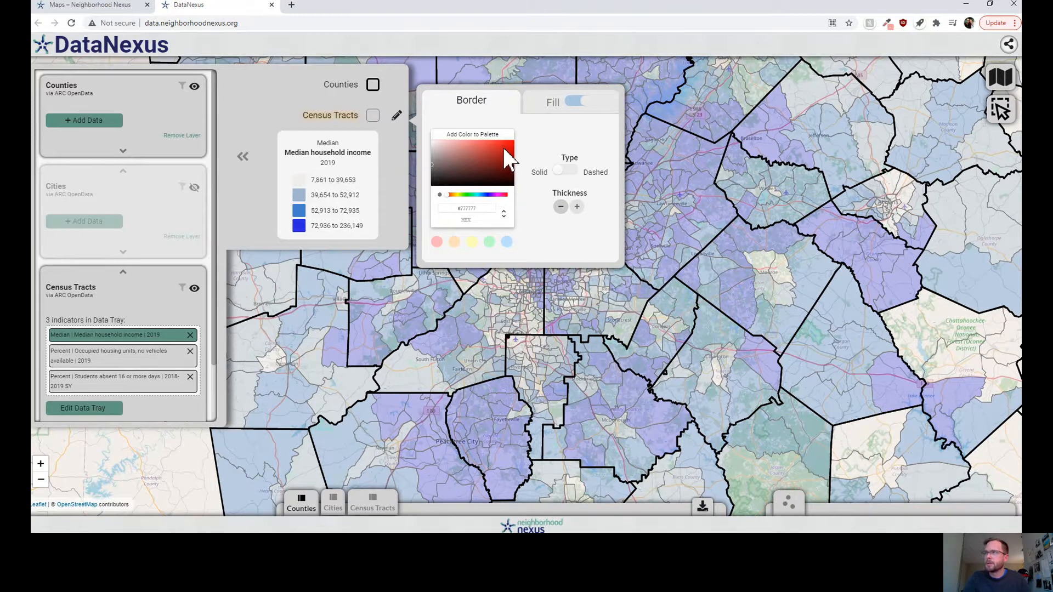
Step: Recolor the Census Tracts border red and shift its hue to a bright green
{"action": "left_click", "coordinate": [504, 149]}
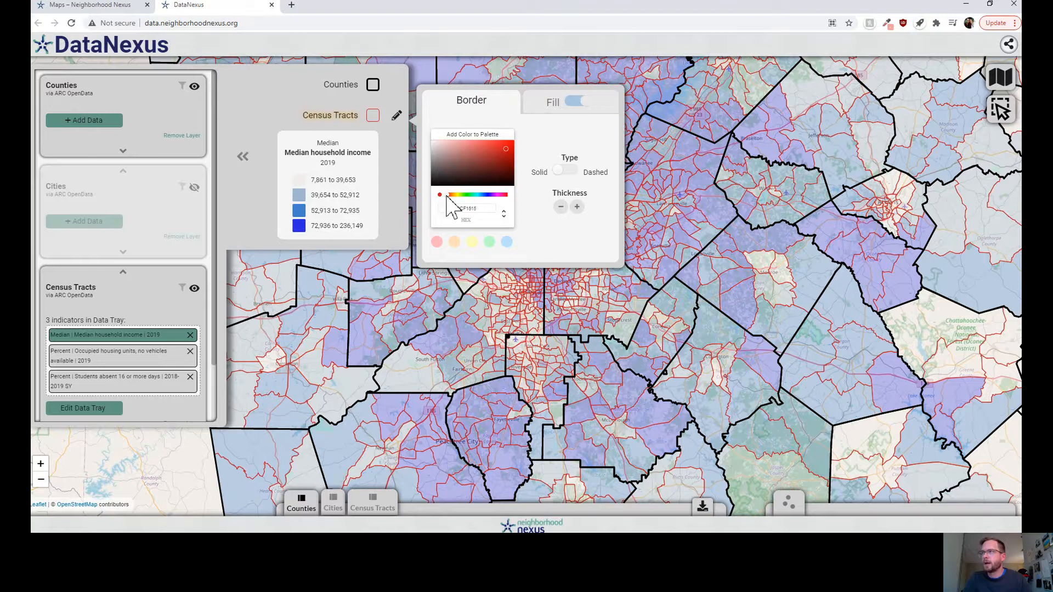
{"action": "left_click_drag", "start_coordinate": [447, 195], "coordinate": [470, 195]}
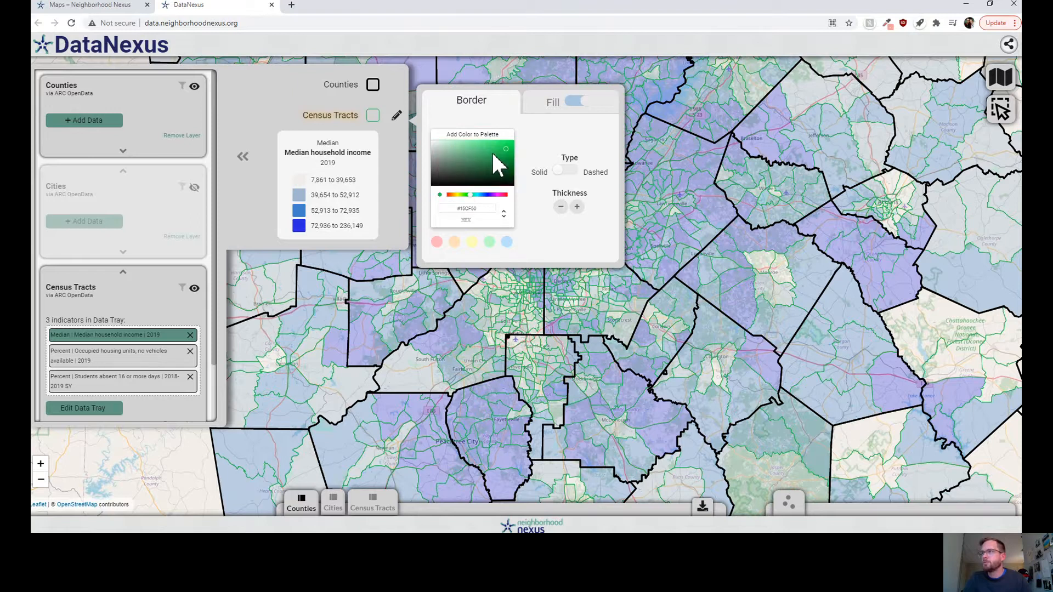
{"action": "left_click", "coordinate": [466, 195]}
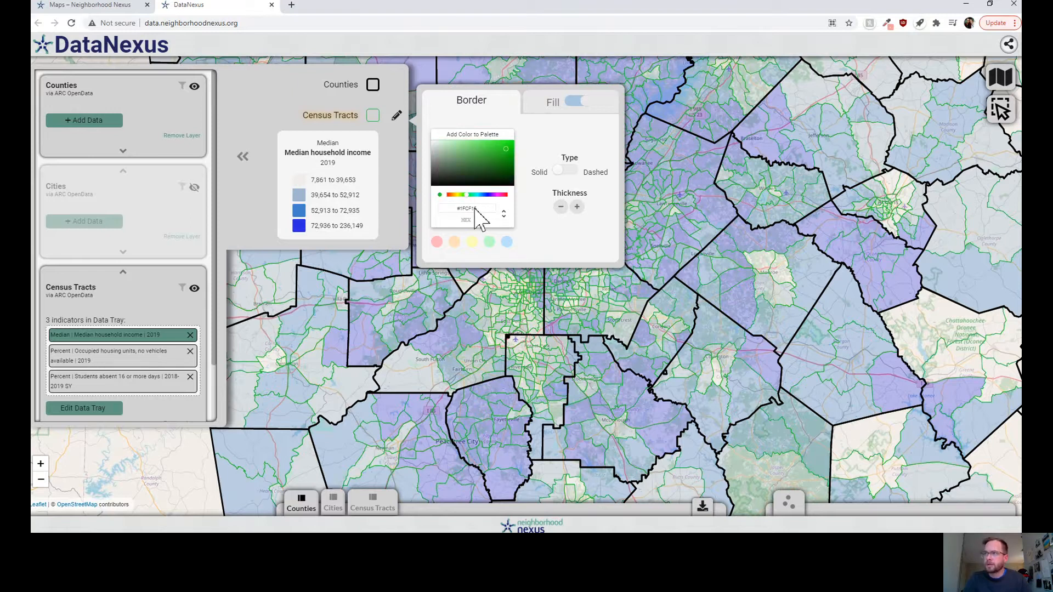
Step: Set the Census Tracts border color to #777777, thin the border, and close the style settings and layer sidebar
{"action": "left_click", "coordinate": [477, 209]}
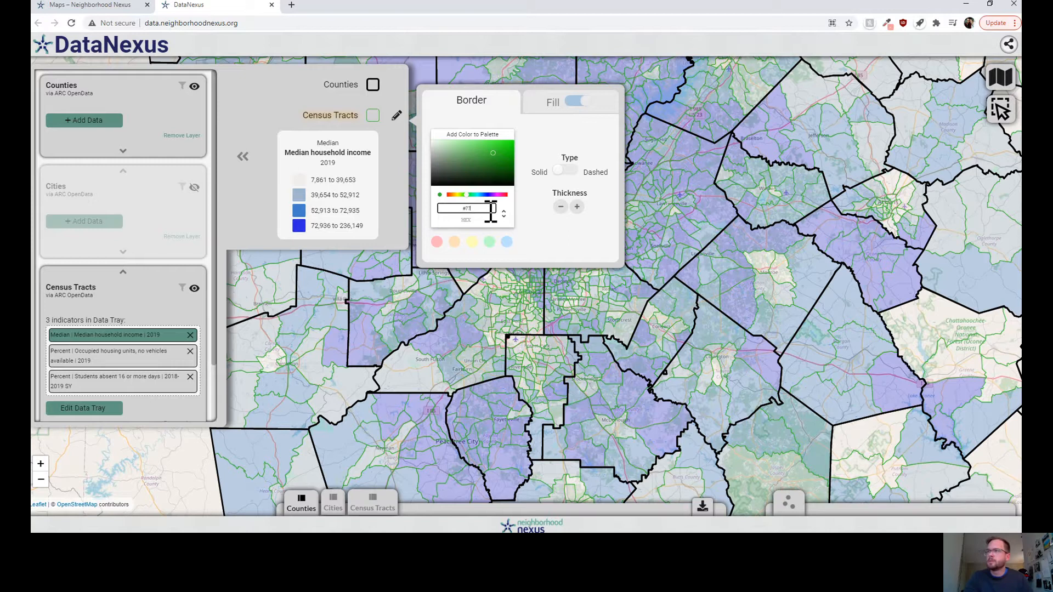
{"action": "type", "text": "7777"}
{"action": "left_click", "coordinate": [561, 207]}
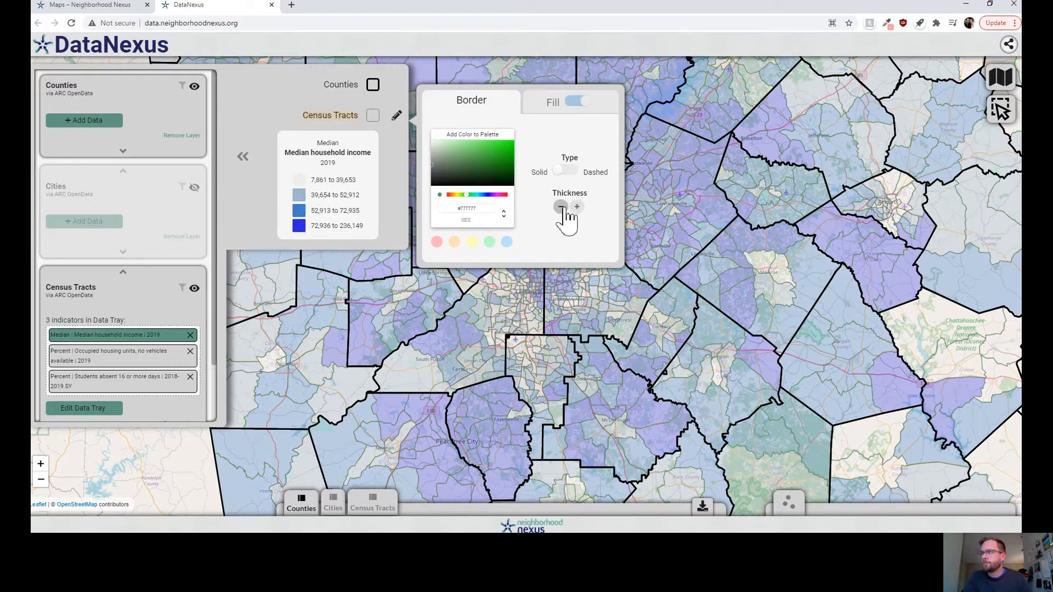
{"action": "left_click", "coordinate": [563, 209]}
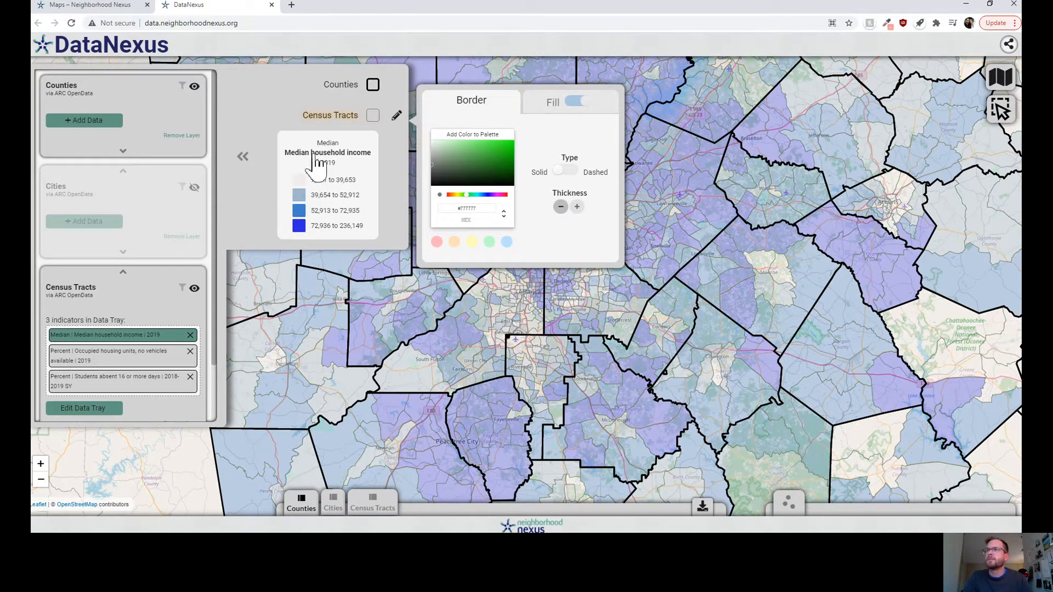
{"action": "left_click", "coordinate": [271, 157]}
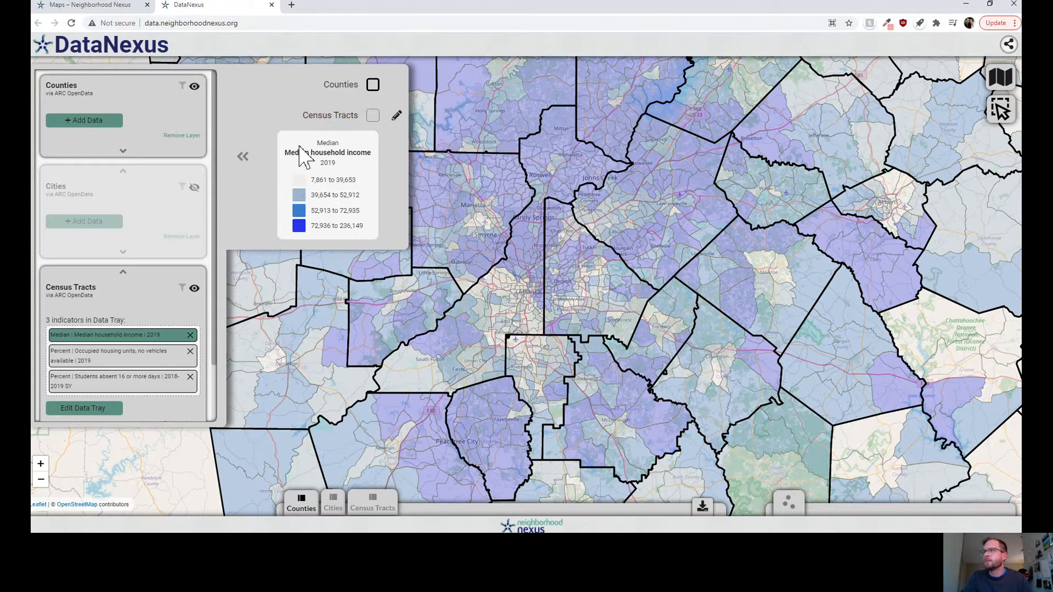
{"action": "left_click", "coordinate": [243, 165]}
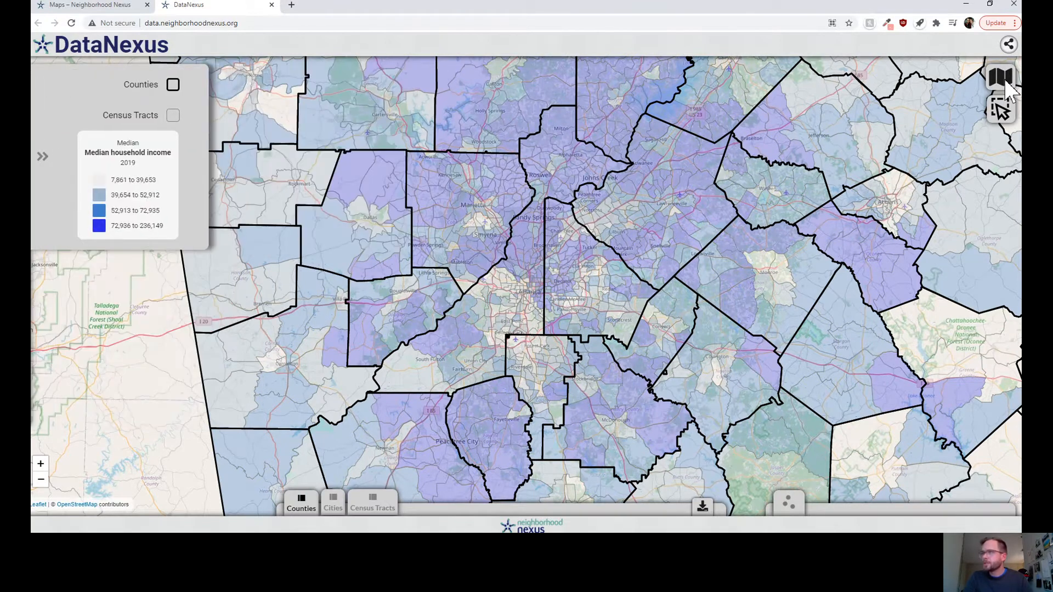
Step: Switch the basemap to World Light Gray, and zoomed out to the whole state, replace it with World Imagery
{"action": "left_click", "coordinate": [1005, 81]}
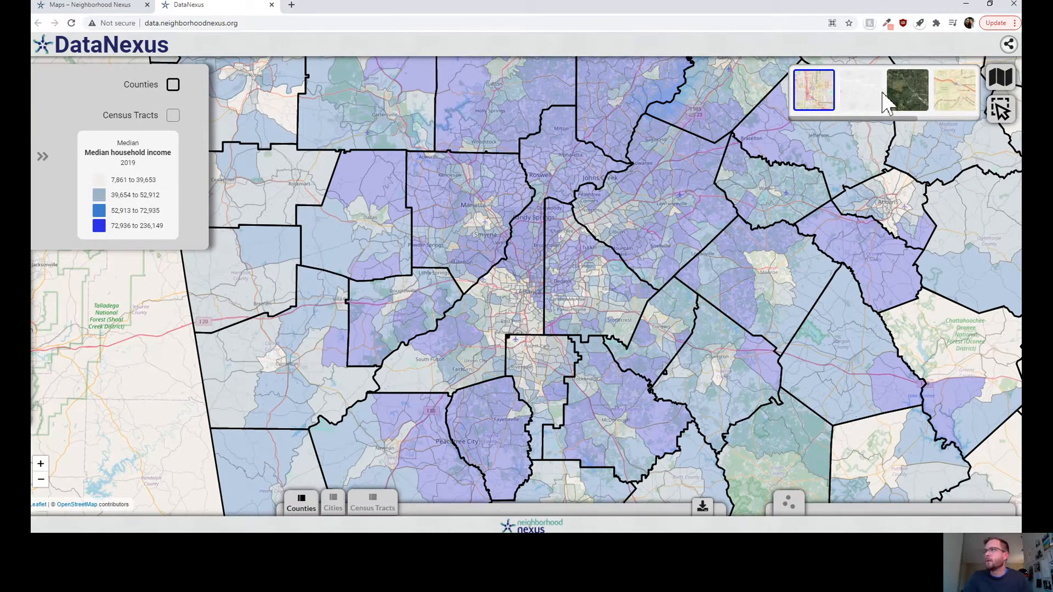
{"action": "left_click", "coordinate": [875, 103]}
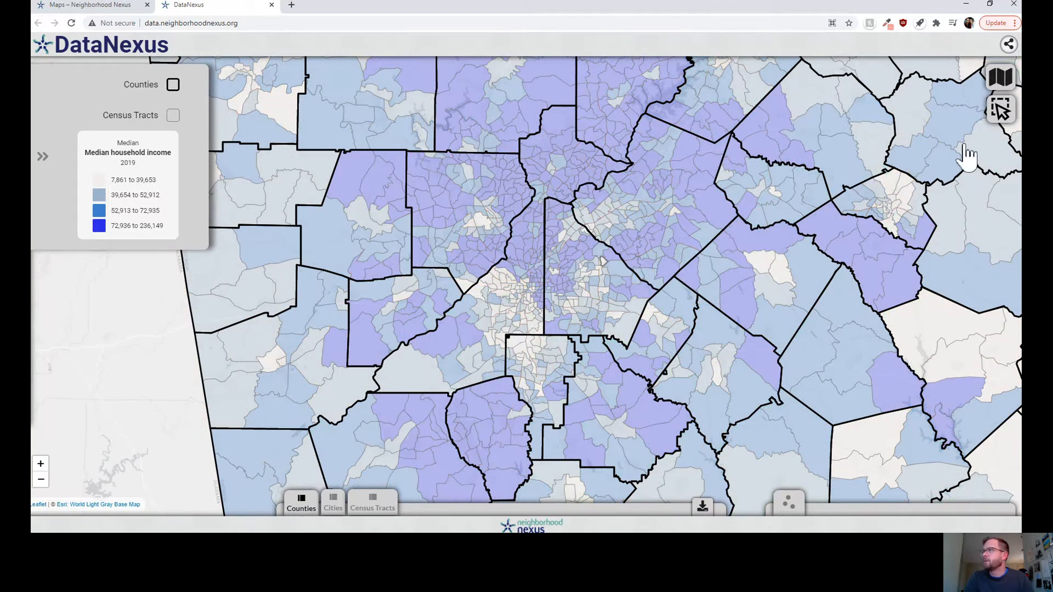
{"action": "left_click", "coordinate": [1009, 85]}
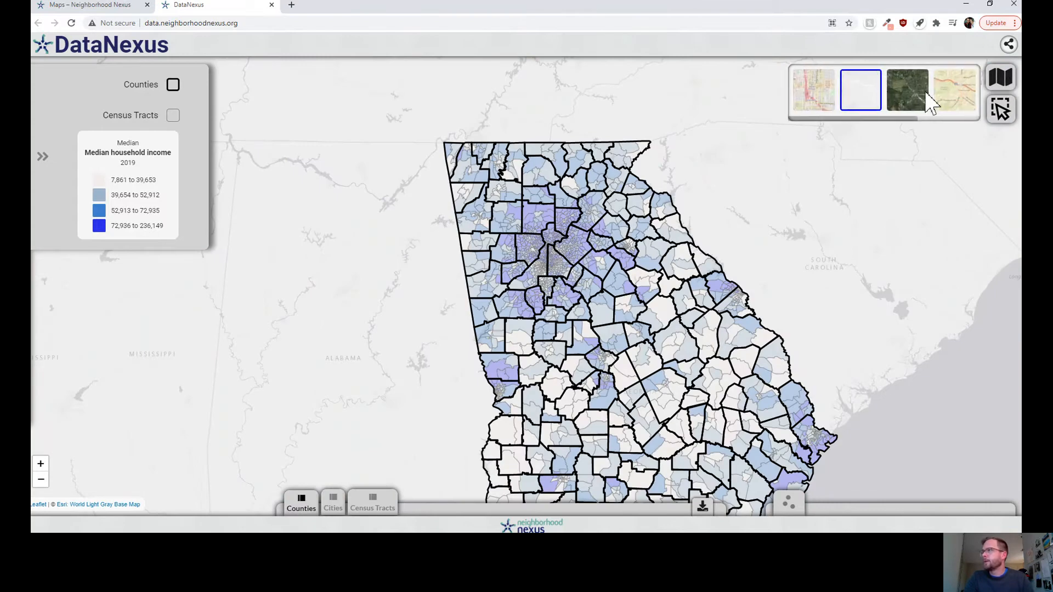
{"action": "left_click", "coordinate": [913, 95]}
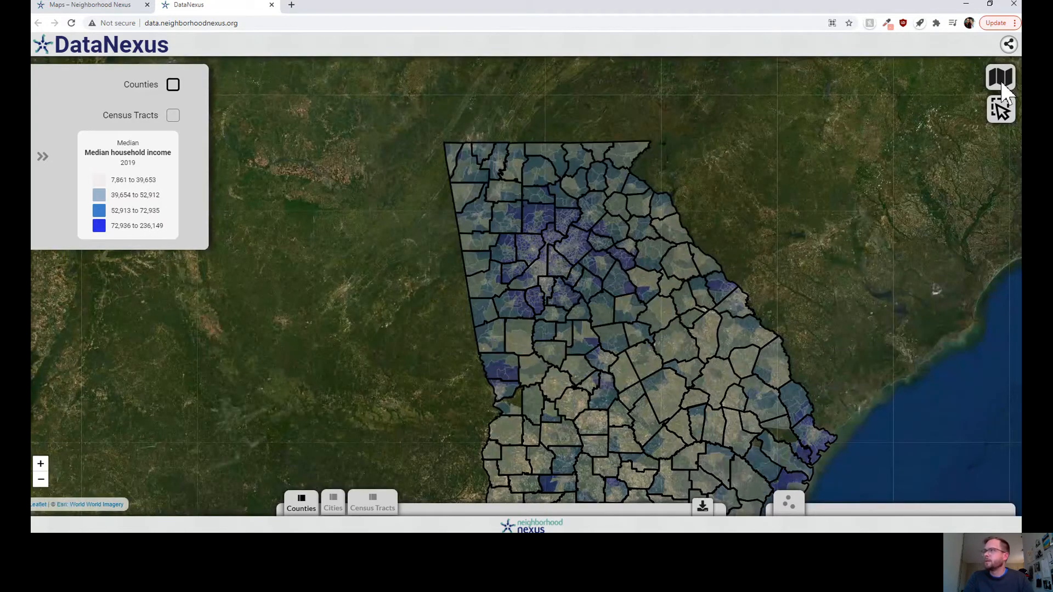
Step: Change the basemap to the dark Carto map
{"action": "mouse_move", "coordinate": [1005, 91]}
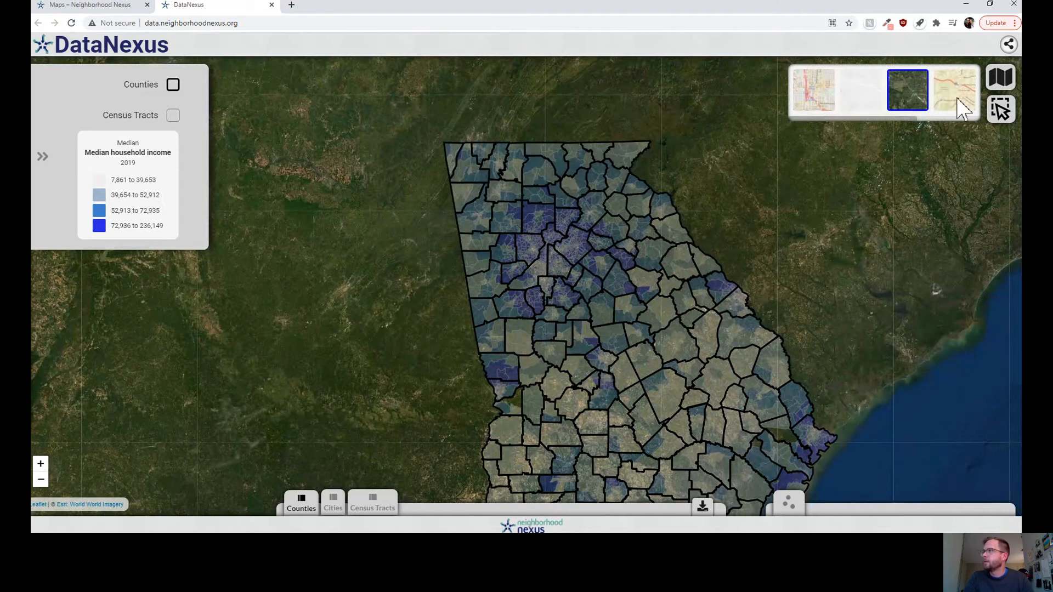
{"action": "left_click_drag", "start_coordinate": [913, 122], "coordinate": [978, 117]}
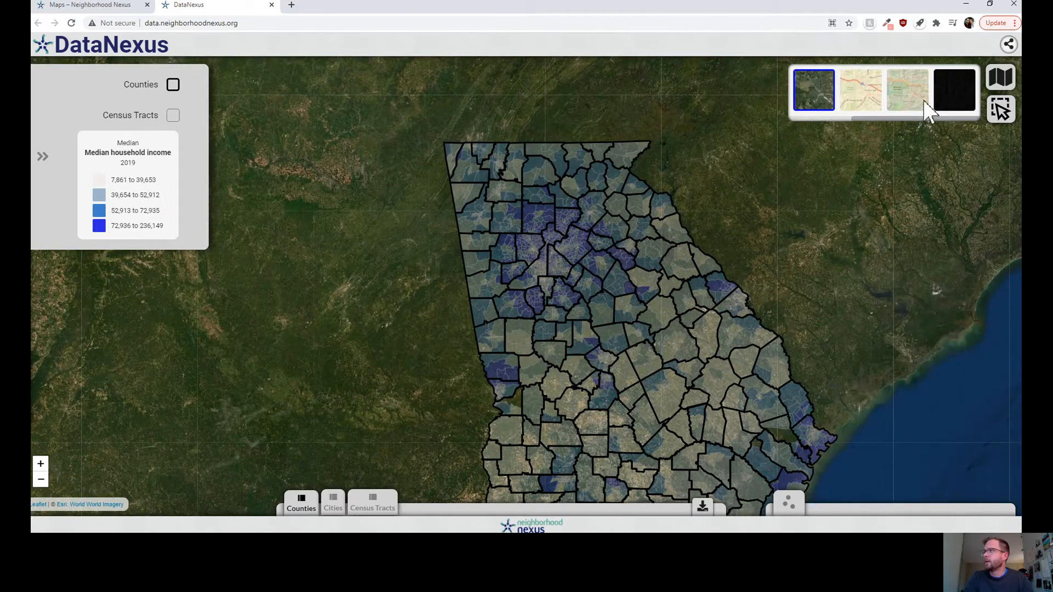
{"action": "left_click", "coordinate": [956, 100]}
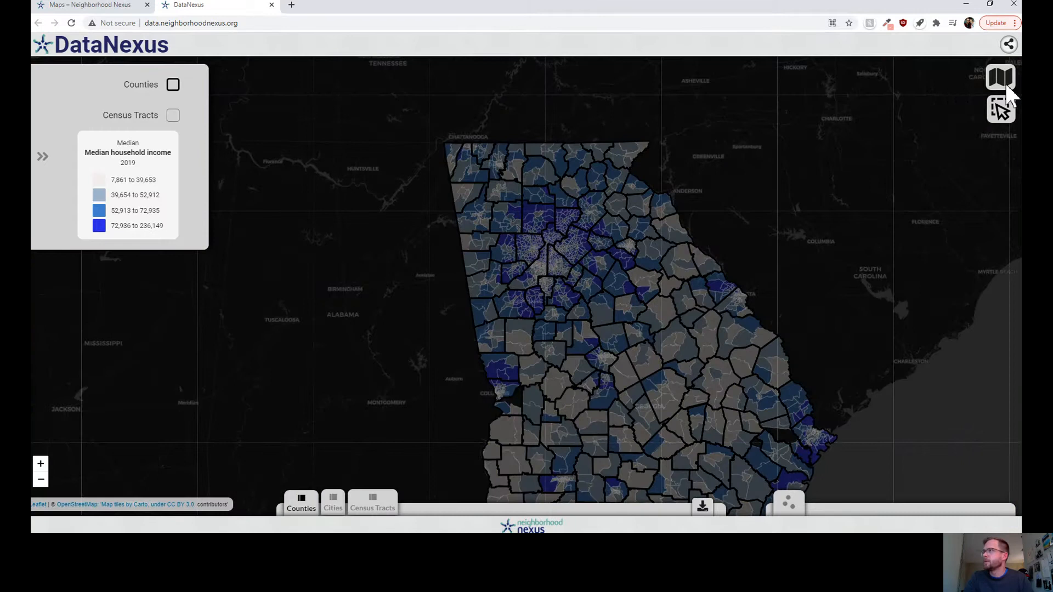
Step: Change the basemap to the Esri NatGeo World Map
{"action": "mouse_move", "coordinate": [1007, 92]}
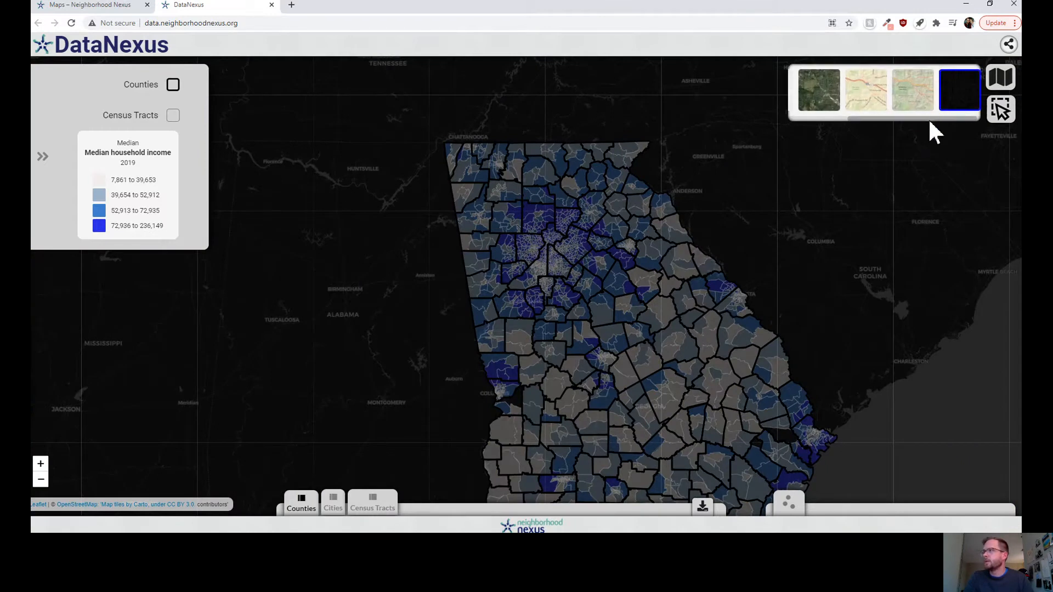
{"action": "left_click_drag", "start_coordinate": [929, 120], "coordinate": [963, 113]}
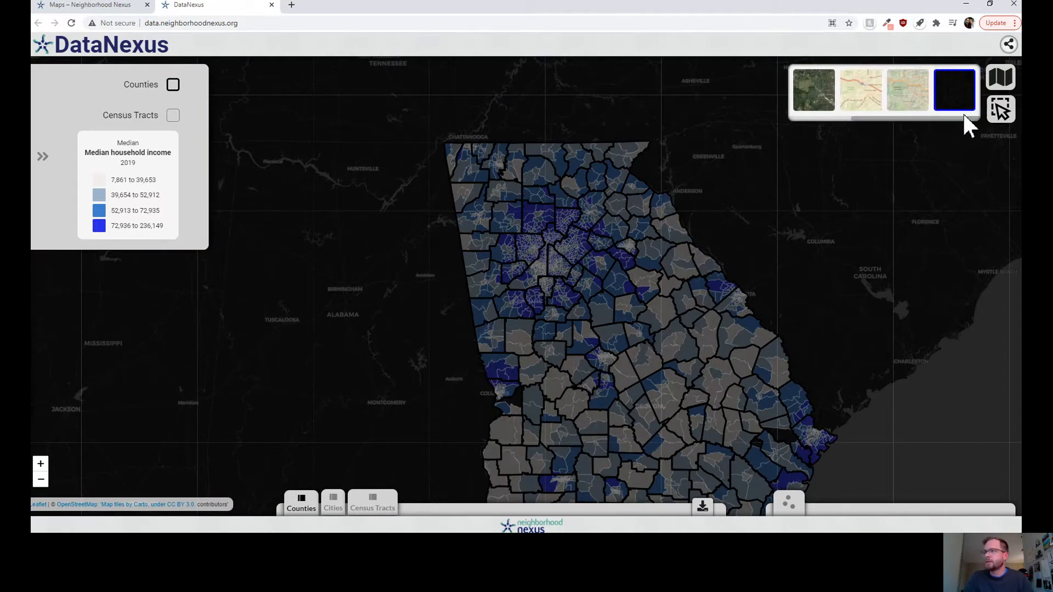
{"action": "left_click", "coordinate": [916, 94]}
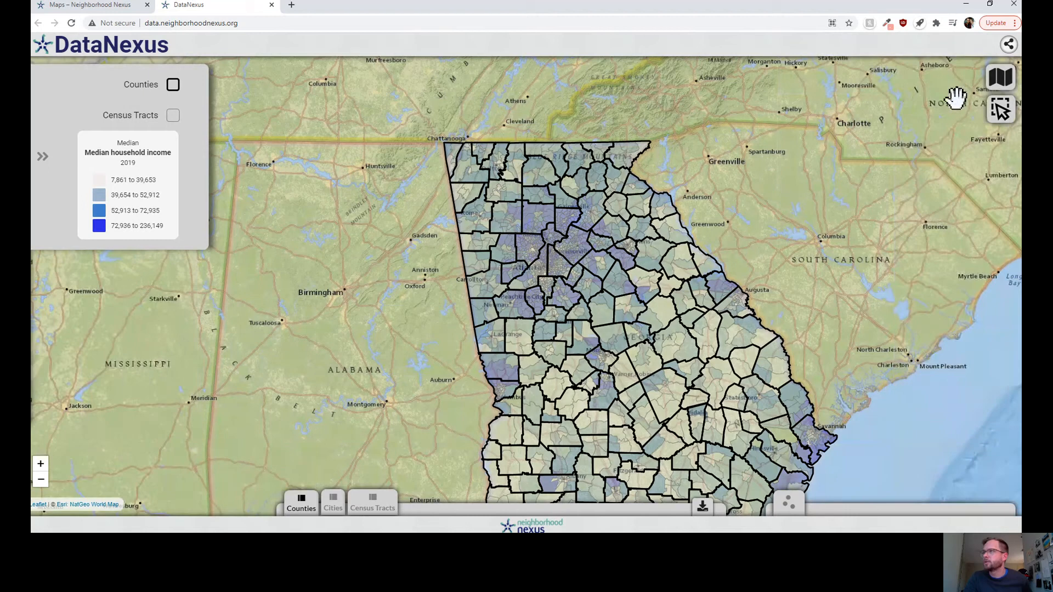